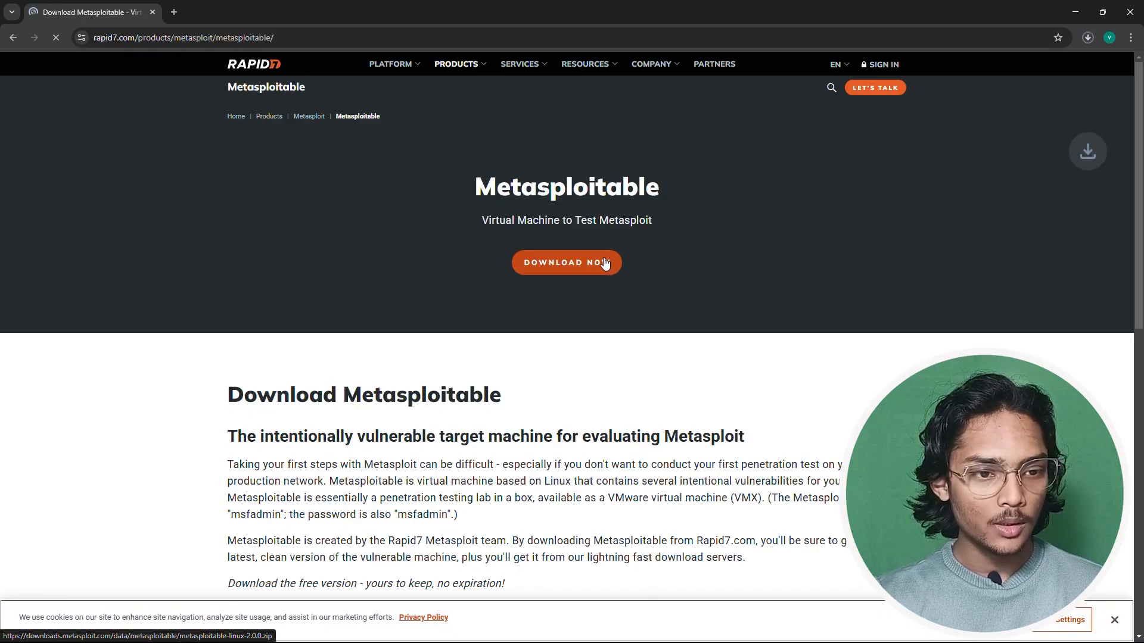
- Check the Metasploitable download's progress in Chrome's downloads panel
{"action": "left_click", "coordinate": [1087, 35]}
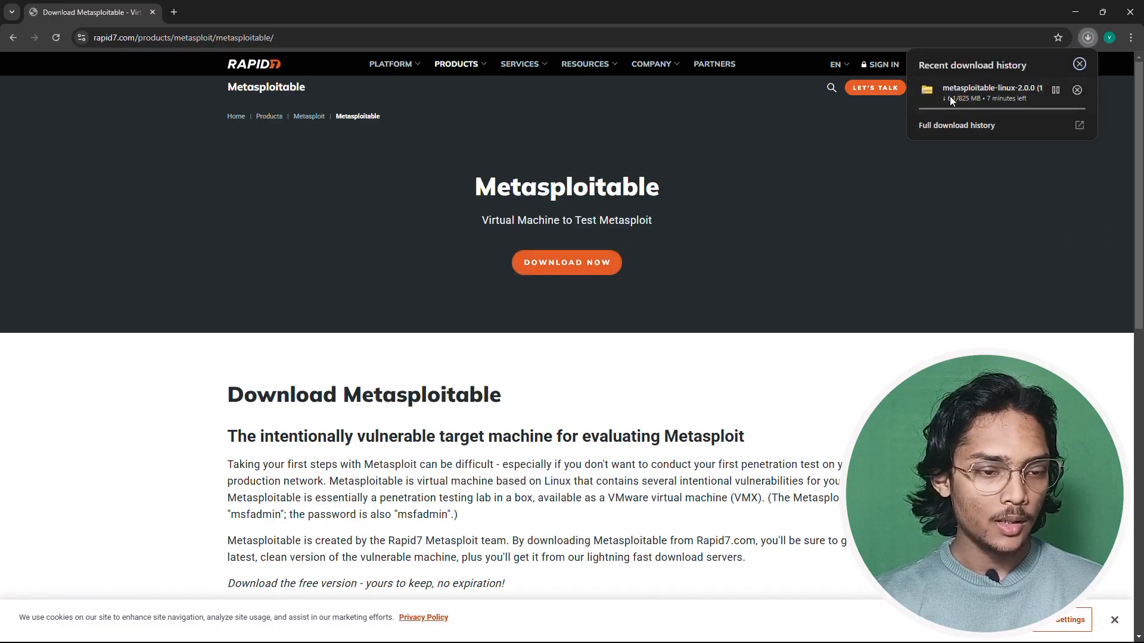
{"action": "mouse_move", "coordinate": [1002, 104]}
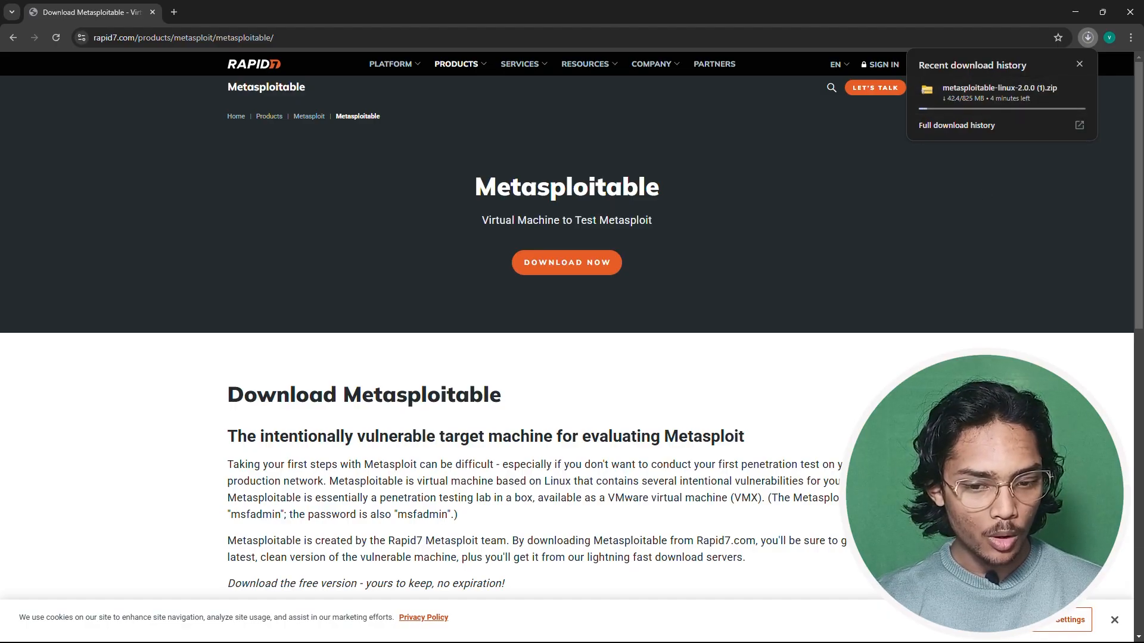
{"action": "scroll", "coordinate": [566, 326], "scroll_direction": "down", "scroll_amount": 1}
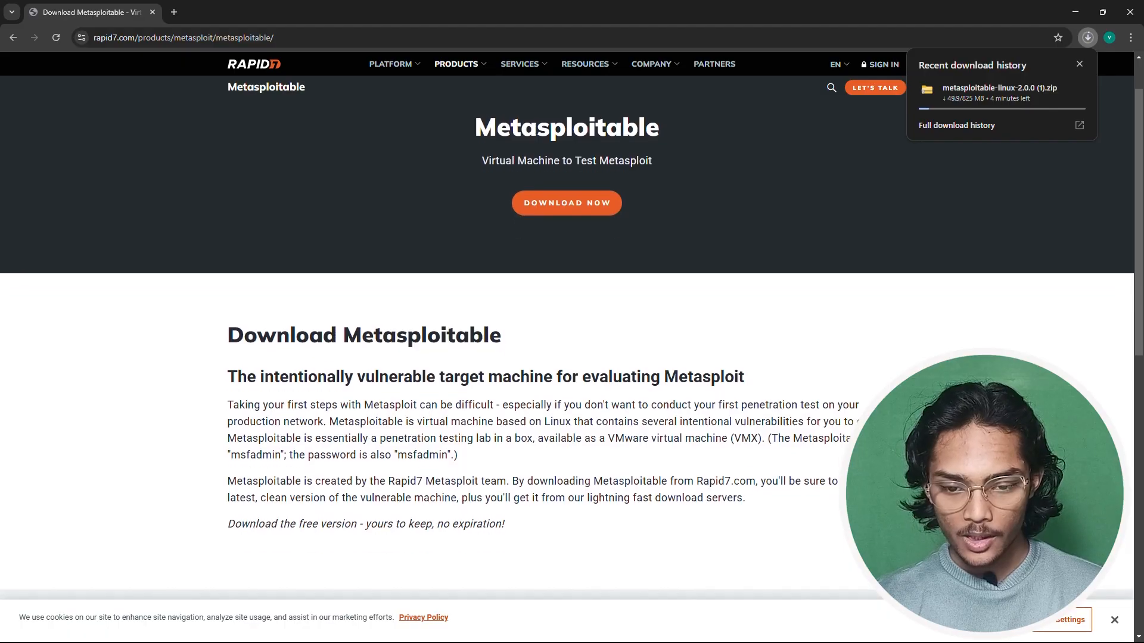
{"action": "scroll", "coordinate": [895, 376], "scroll_direction": "down", "scroll_amount": 6}
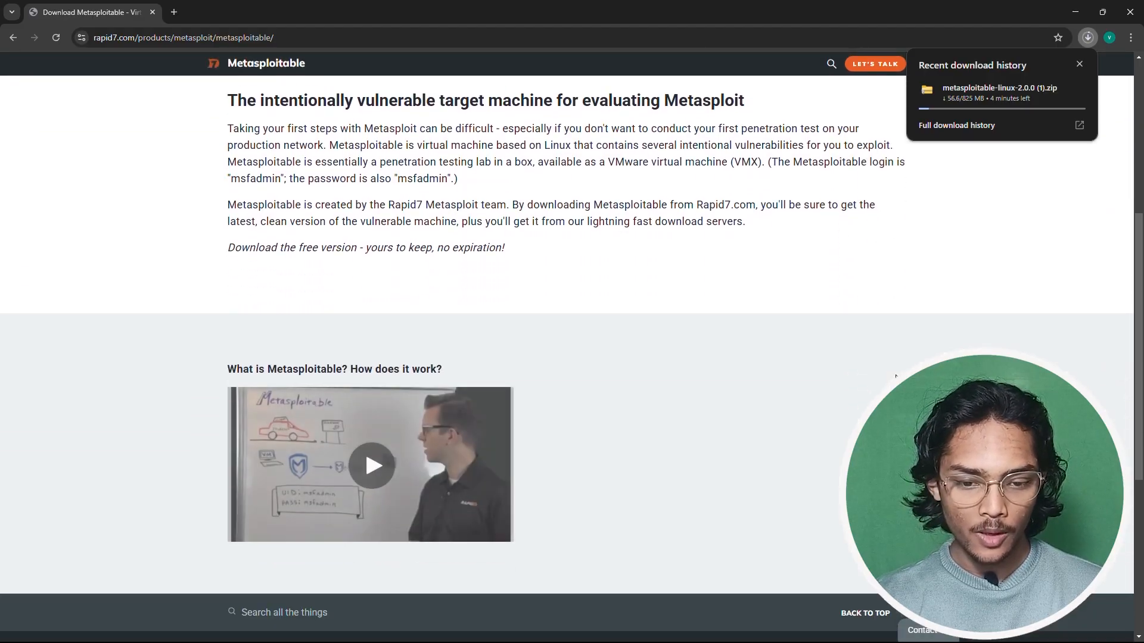
- Highlight the sentences giving Metasploitable's default login and password
{"action": "scroll", "coordinate": [895, 377], "scroll_direction": "up", "scroll_amount": 6}
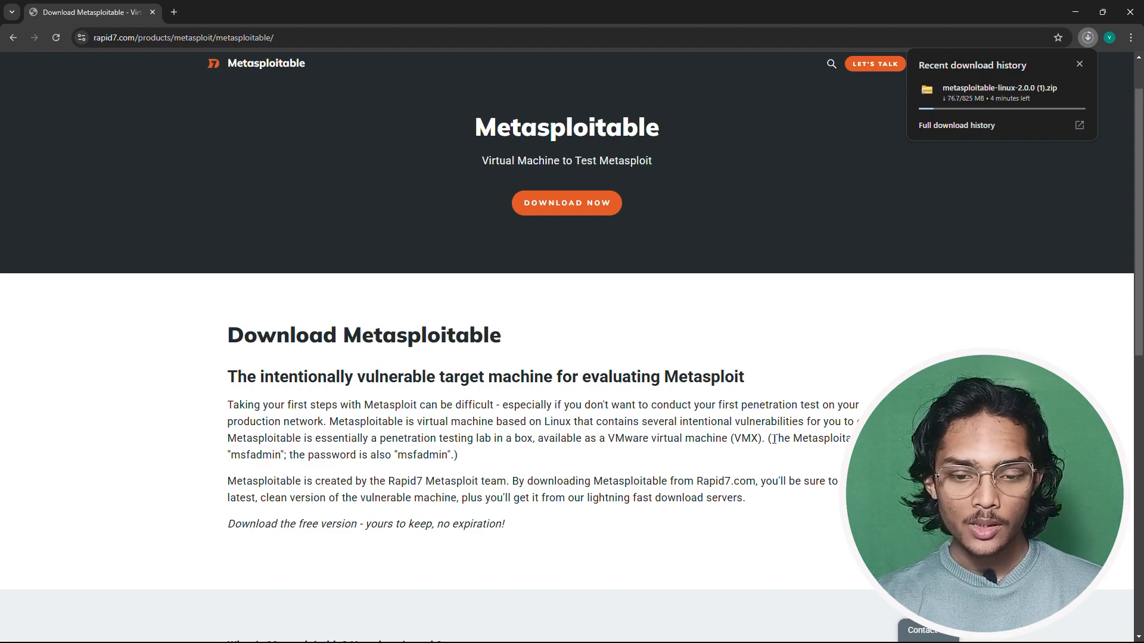
{"action": "left_click_drag", "start_coordinate": [772, 439], "coordinate": [853, 439]}
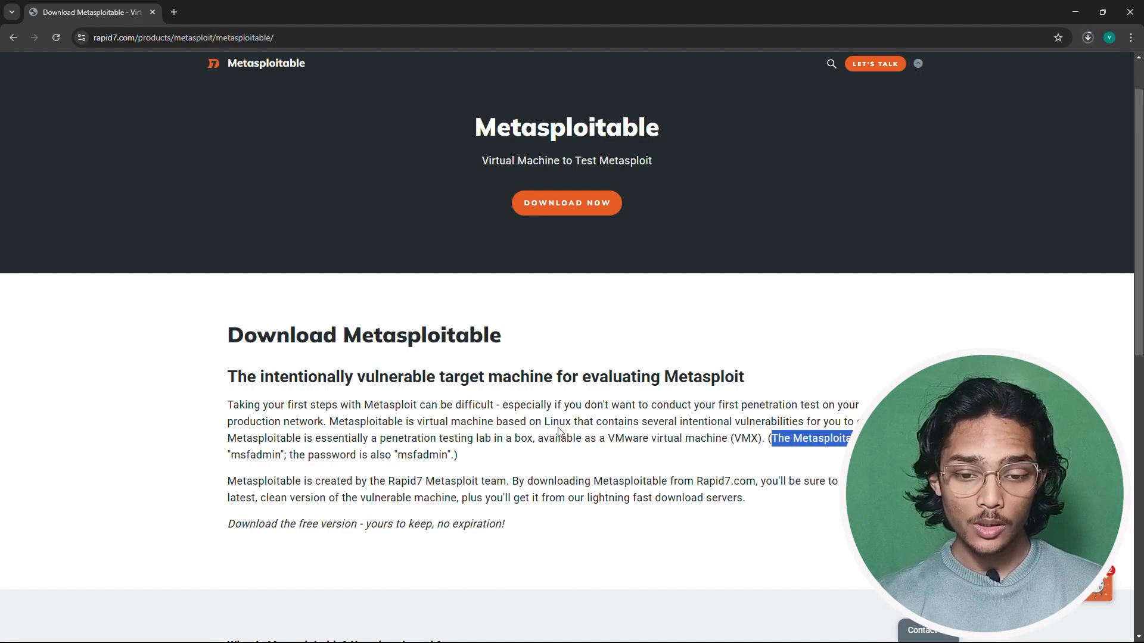
{"action": "left_click_drag", "start_coordinate": [293, 455], "coordinate": [453, 456]}
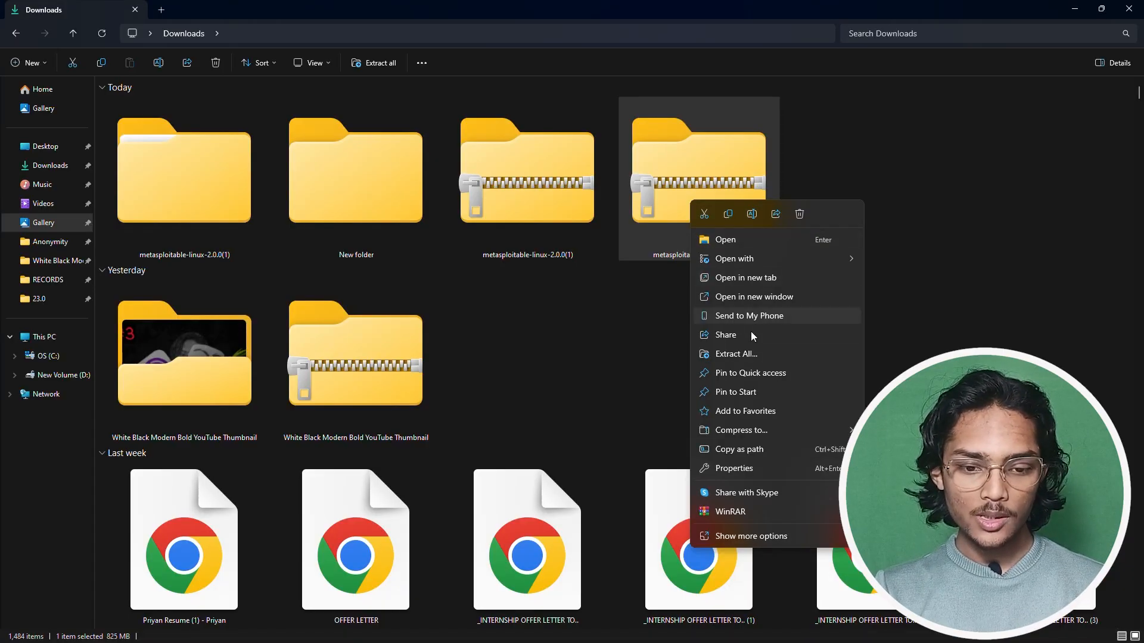
- Extract the Metasploitable zip to its suggested folder, open Metasploitable2-Linux, then switch back to VirtualBox
{"action": "left_click", "coordinate": [758, 354]}
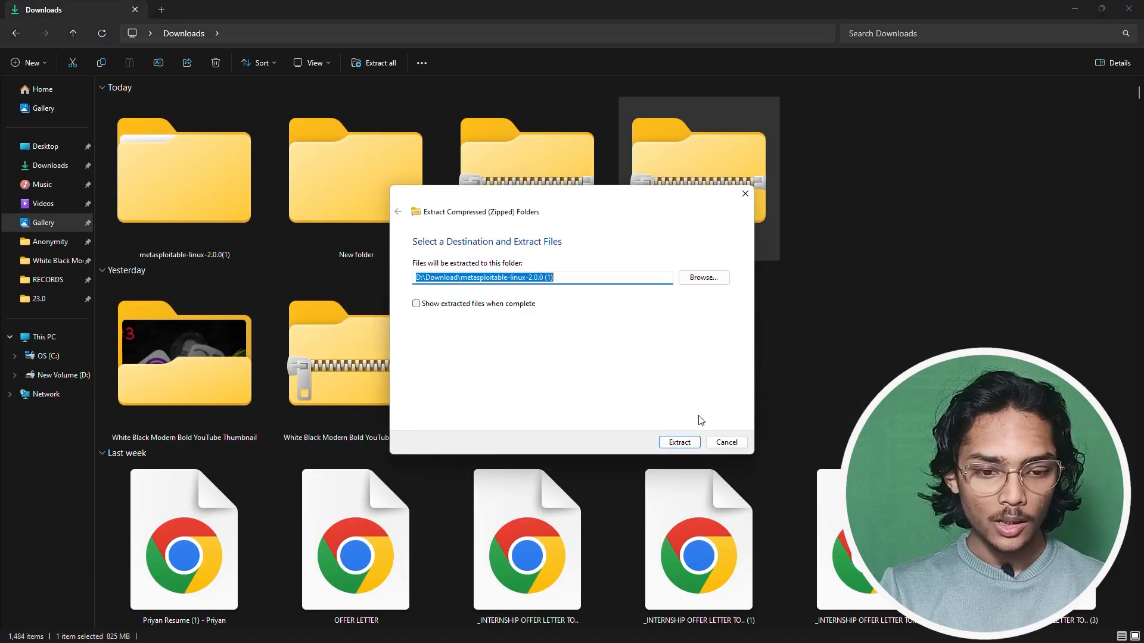
{"action": "left_click", "coordinate": [678, 442]}
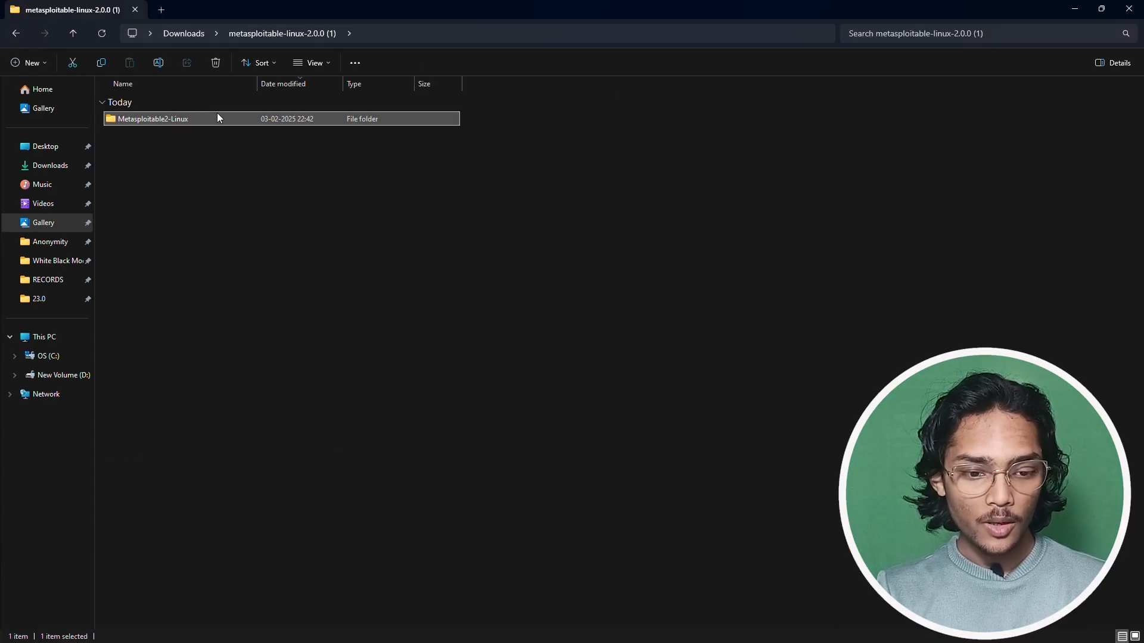
{"action": "double_click", "coordinate": [216, 116]}
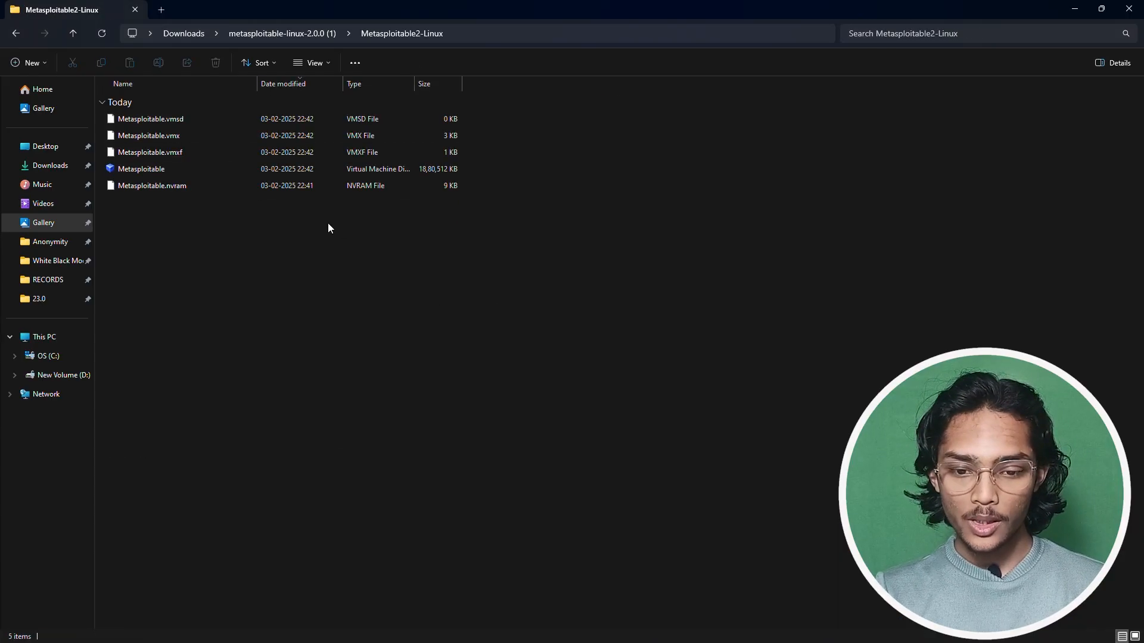
{"action": "scroll", "coordinate": [327, 224], "scroll_direction": "up", "scroll_amount": 4, "text": "ctrl"}
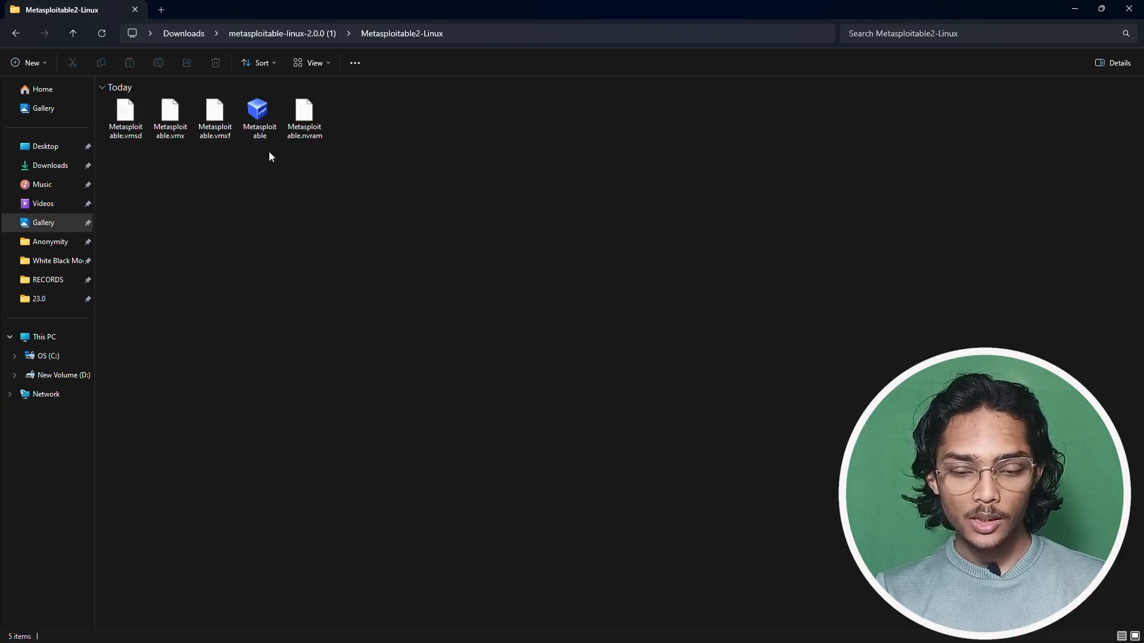
{"action": "mouse_move", "coordinate": [260, 122]}
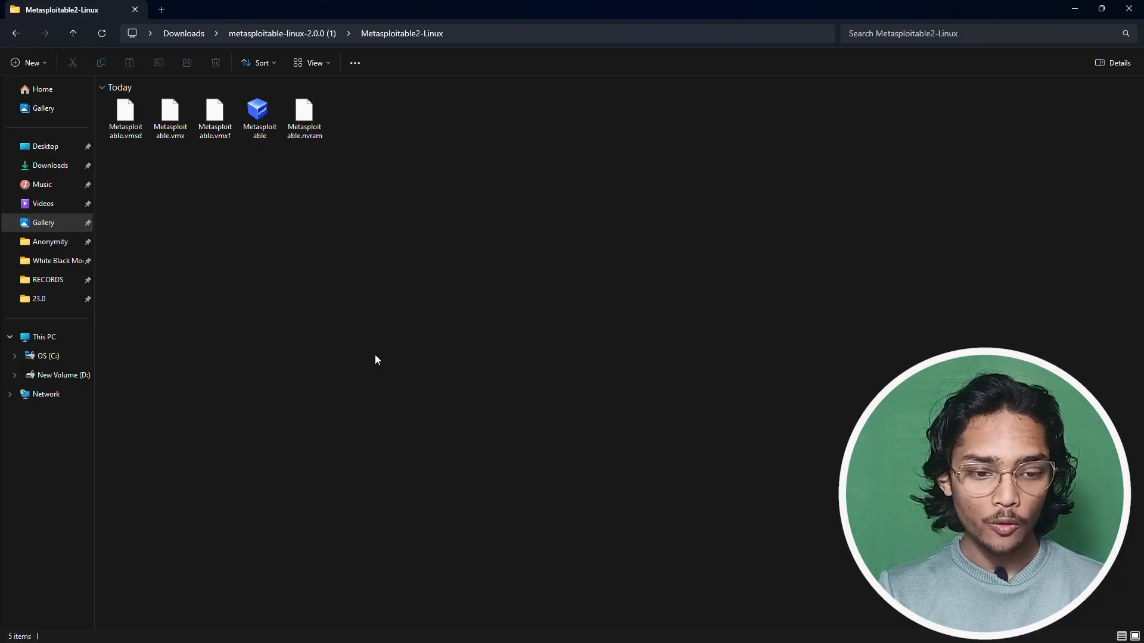
{"action": "key", "text": "alt+Tab"}
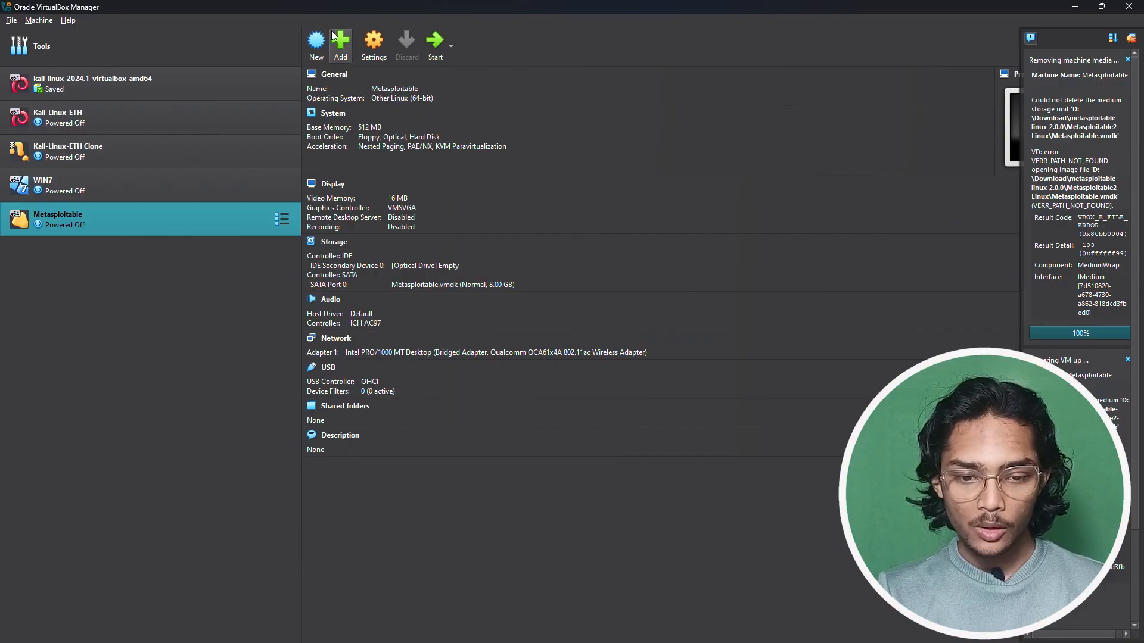
- Start the New virtual machine wizard from the VirtualBox Manager toolbar
{"action": "left_click", "coordinate": [316, 40]}
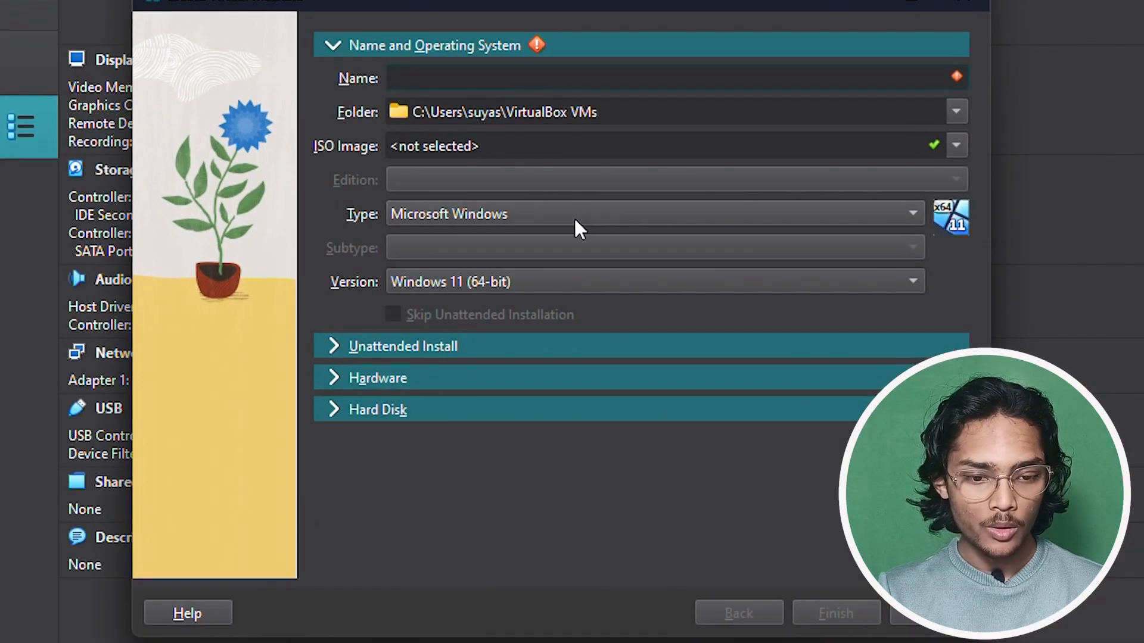
- Name the machine META1 with type Linux and subtype Other Linux (64-bit)
{"action": "type", "text": "MEA"}
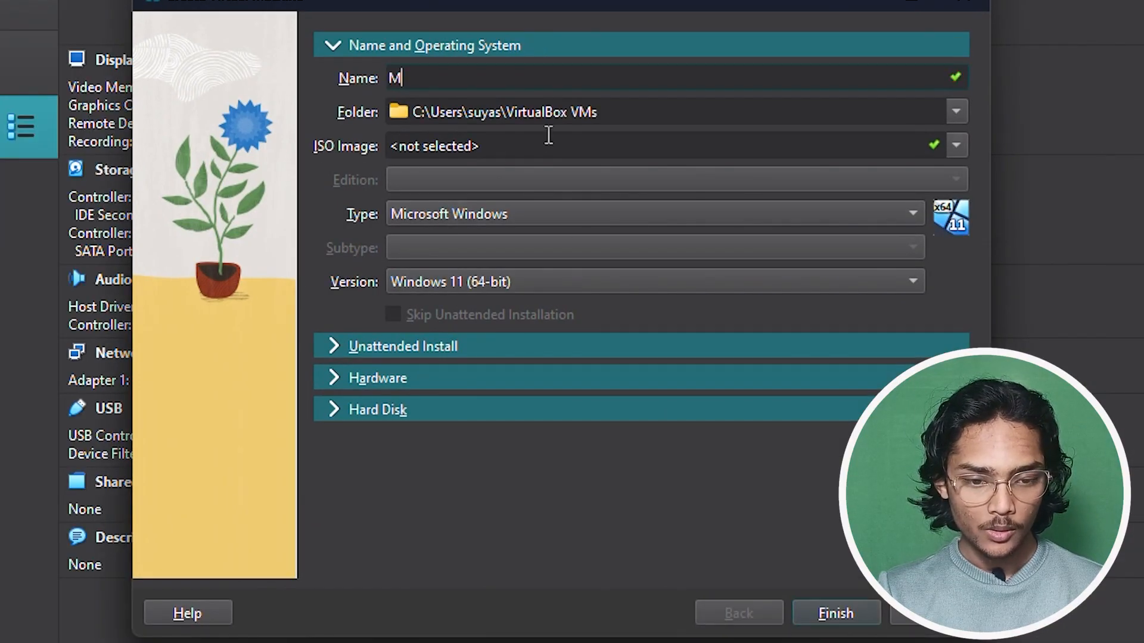
{"action": "type", "text": "T1"}
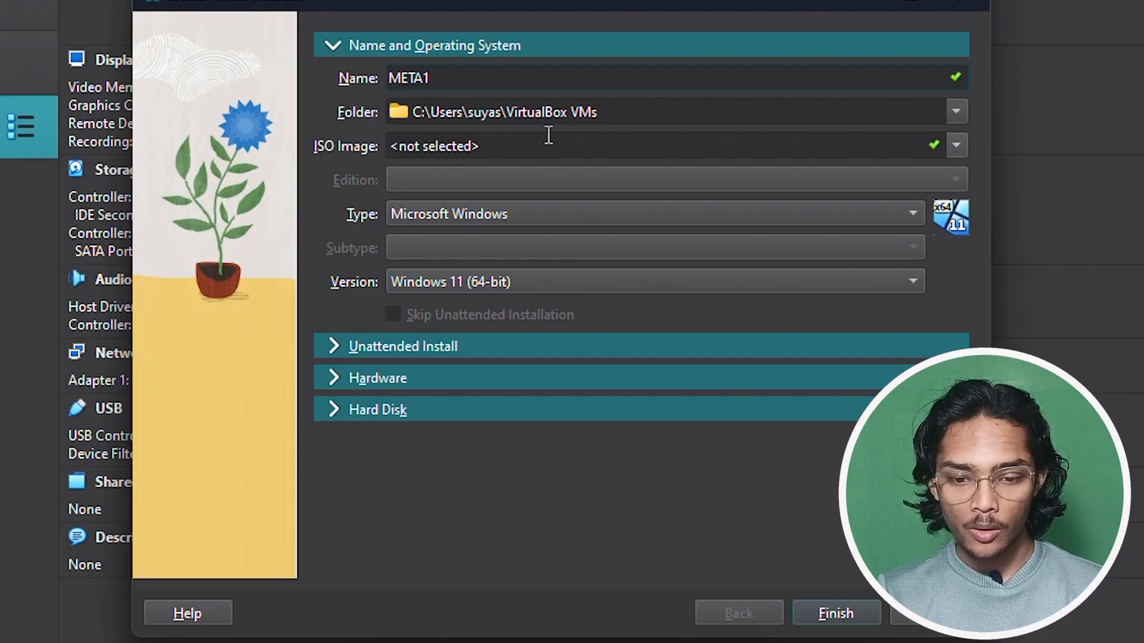
{"action": "left_click", "coordinate": [812, 217]}
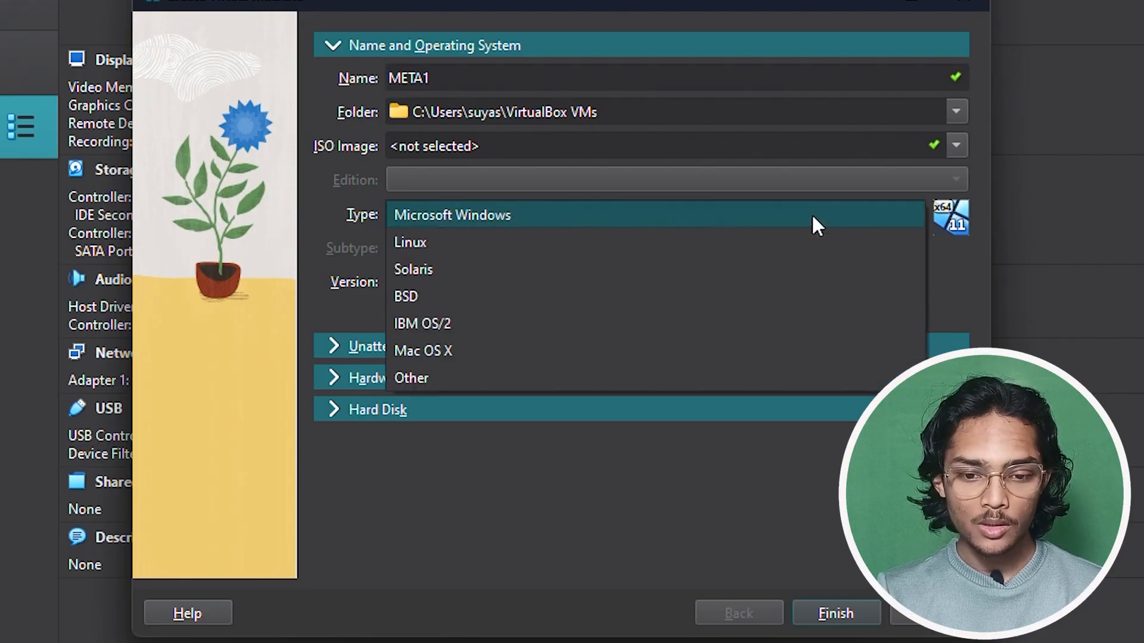
{"action": "left_click", "coordinate": [793, 240]}
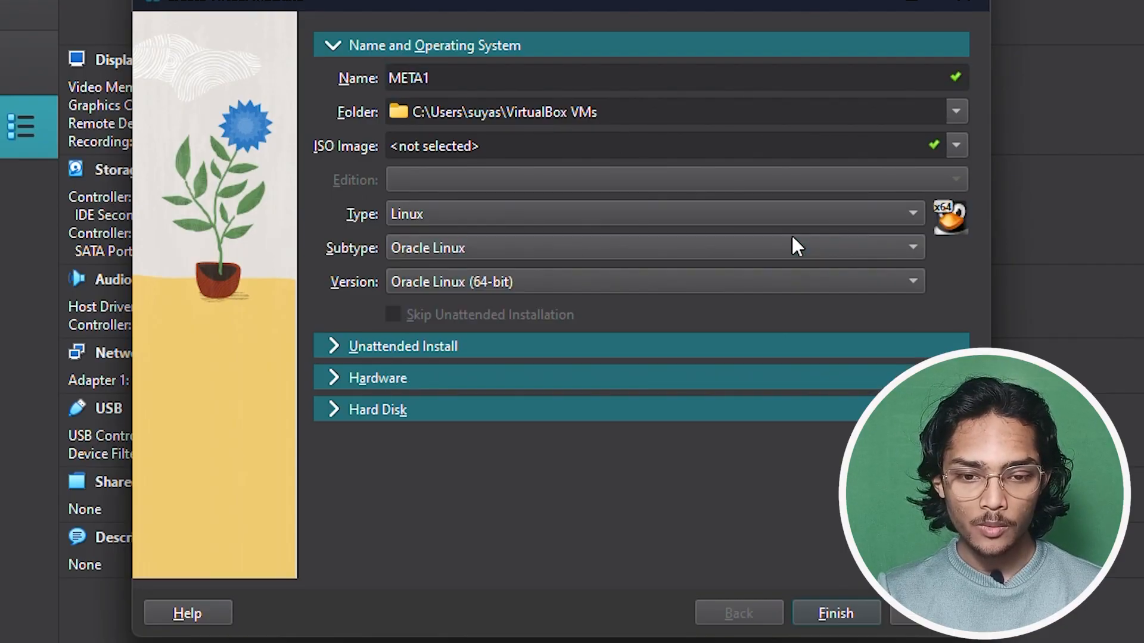
{"action": "left_click", "coordinate": [792, 239]}
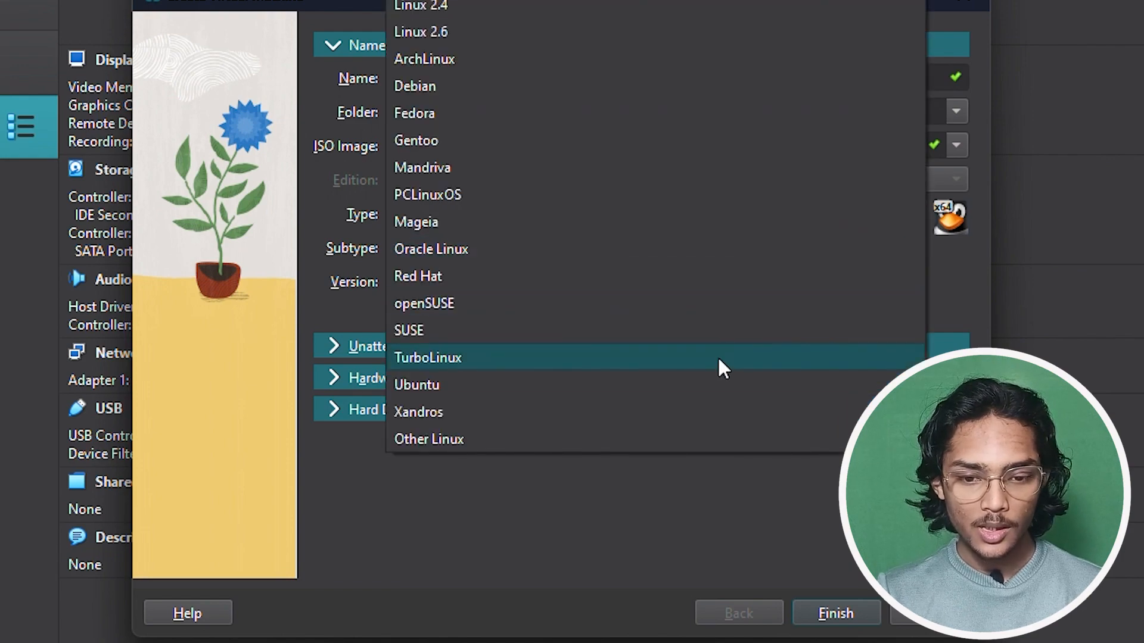
{"action": "left_click", "coordinate": [681, 440]}
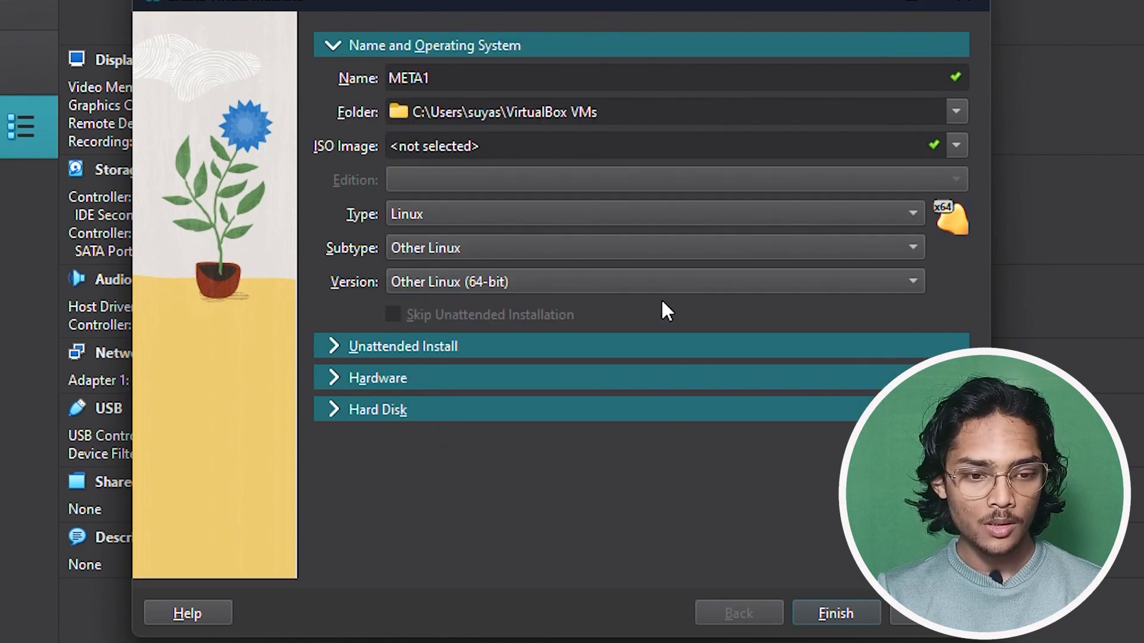
{"action": "left_click", "coordinate": [548, 354]}
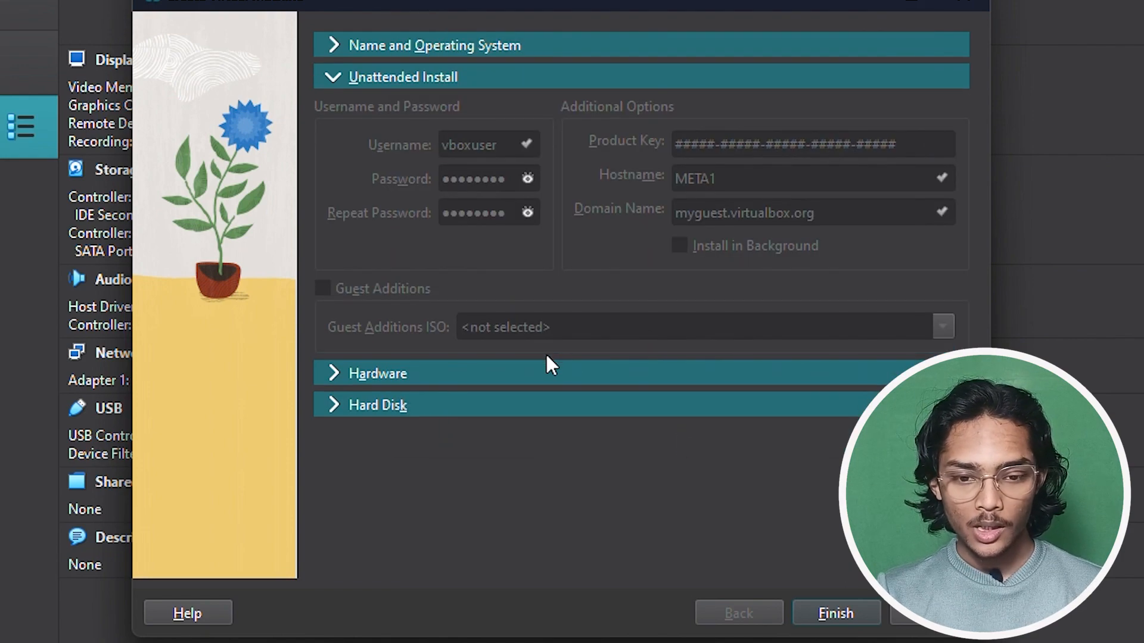
- Review META1's 512 MB memory and 1 CPU, then show its 8.00 GB hard disk settings
{"action": "left_click", "coordinate": [543, 368]}
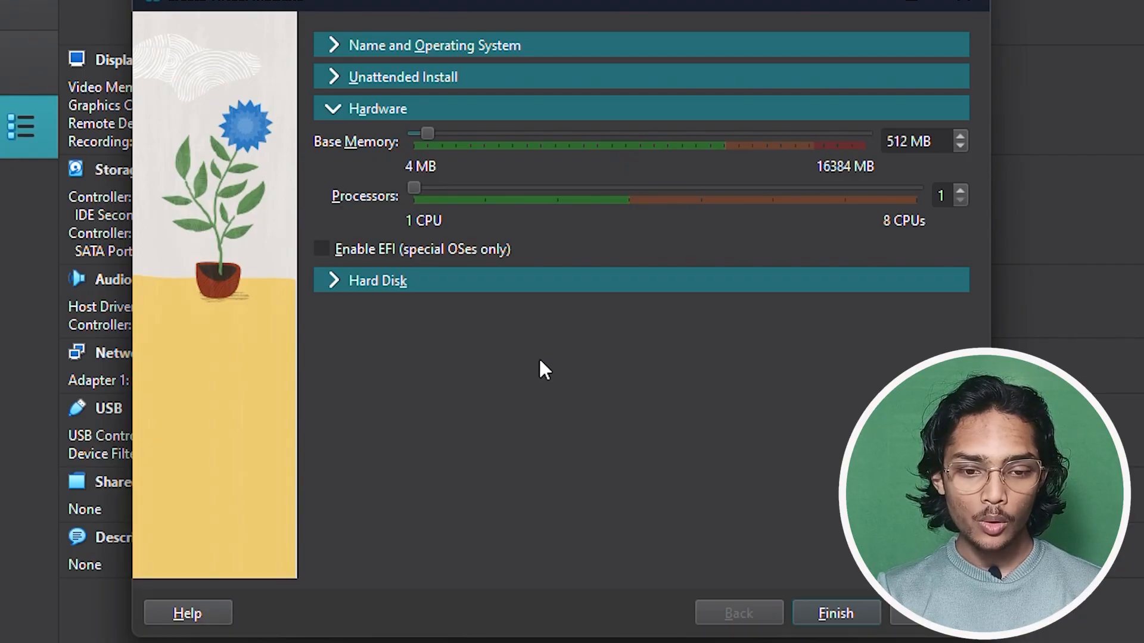
{"action": "left_click", "coordinate": [527, 287]}
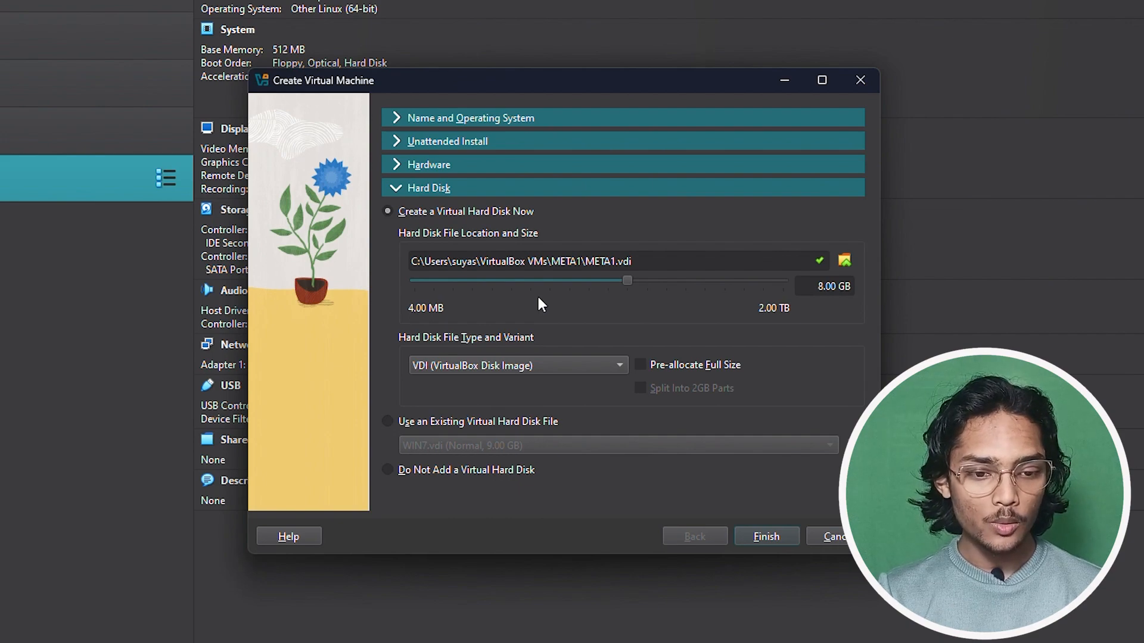
- Attach Downloads' Metasploitable2-Linux/Metasploitable.vmdk (8.00 GB) as META1's existing disk and finish the wizard
{"action": "left_click", "coordinate": [389, 421]}
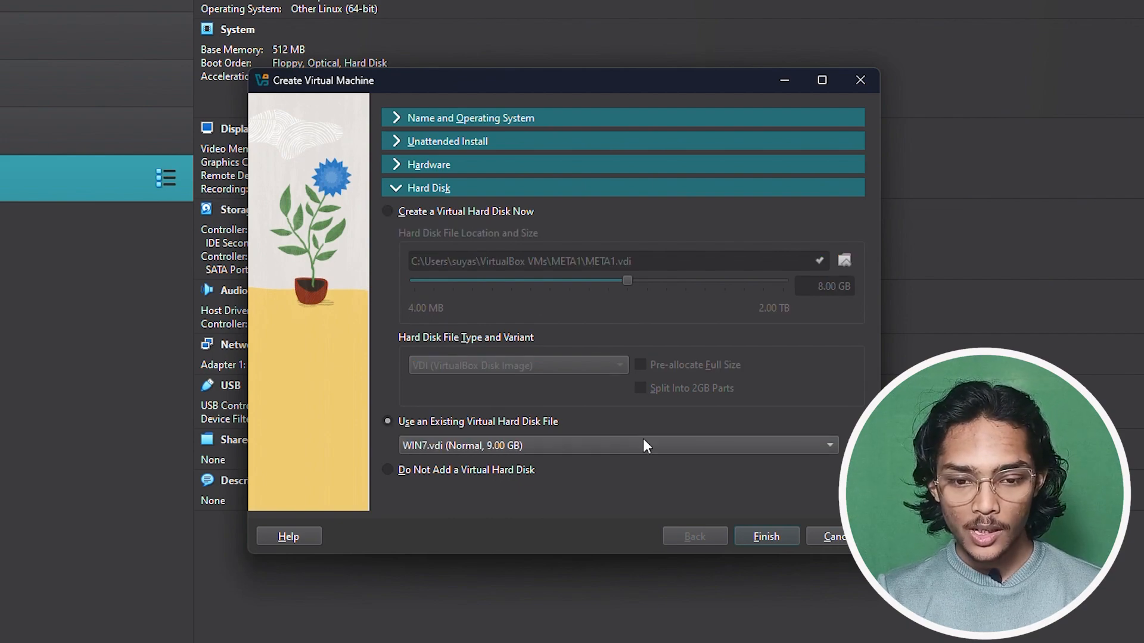
{"action": "left_click", "coordinate": [846, 443]}
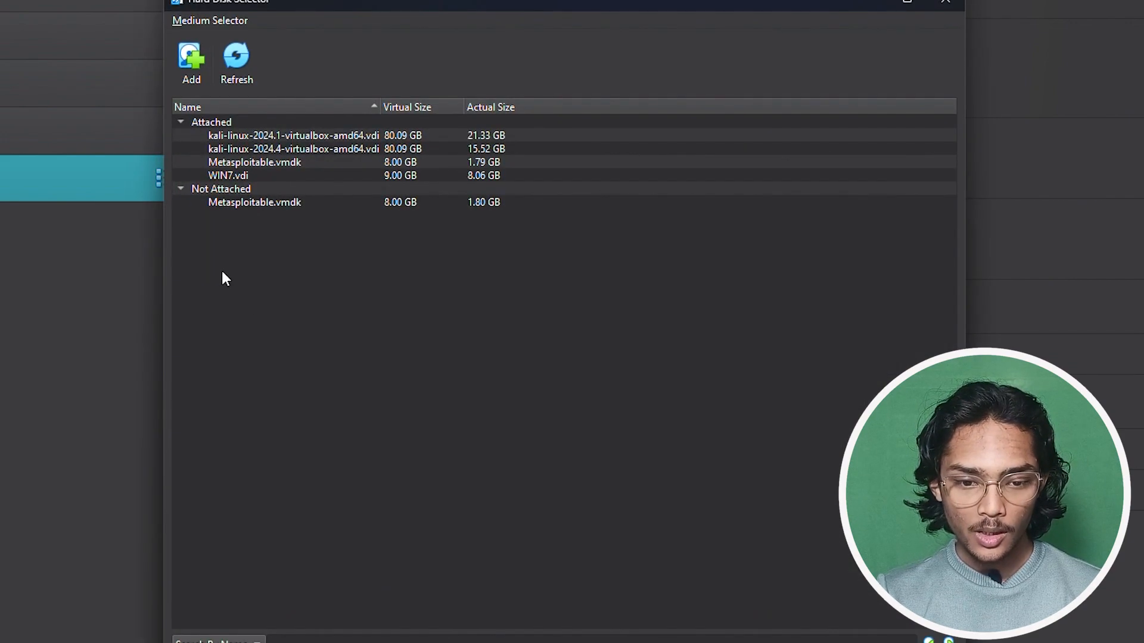
{"action": "left_click", "coordinate": [198, 57]}
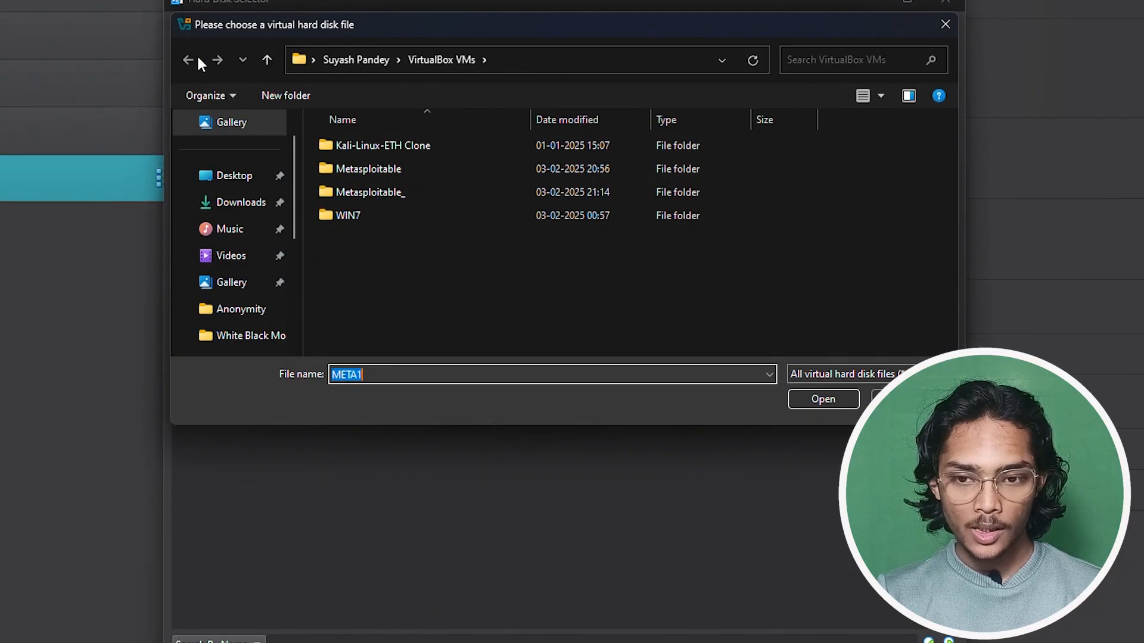
{"action": "left_click", "coordinate": [249, 204]}
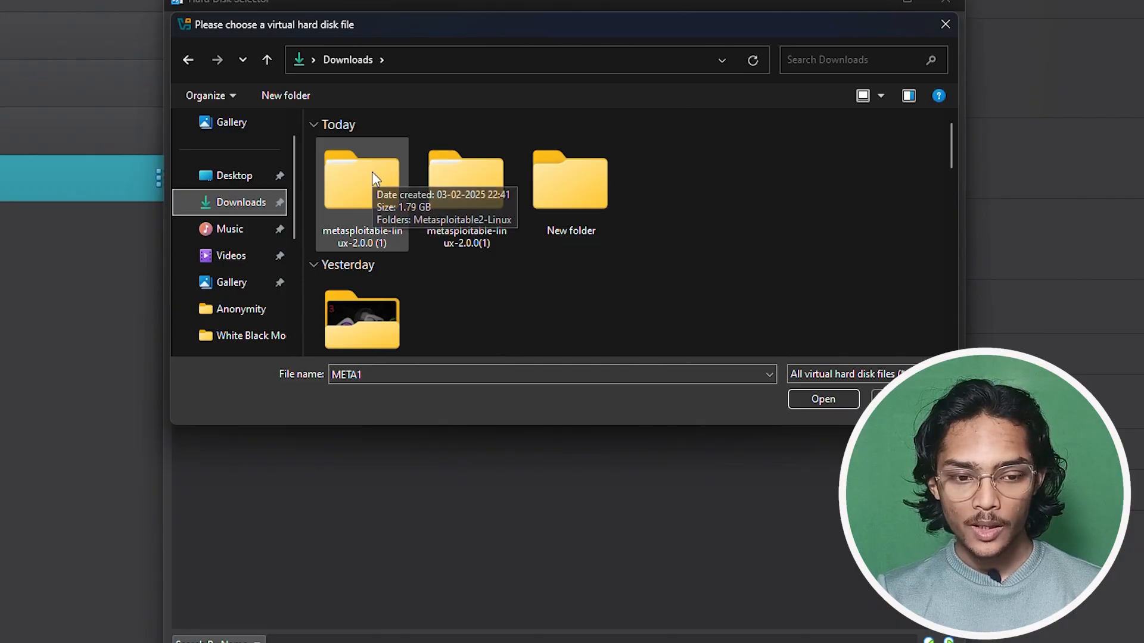
{"action": "double_click", "coordinate": [372, 171]}
{"action": "double_click", "coordinate": [372, 172]}
{"action": "double_click", "coordinate": [369, 169]}
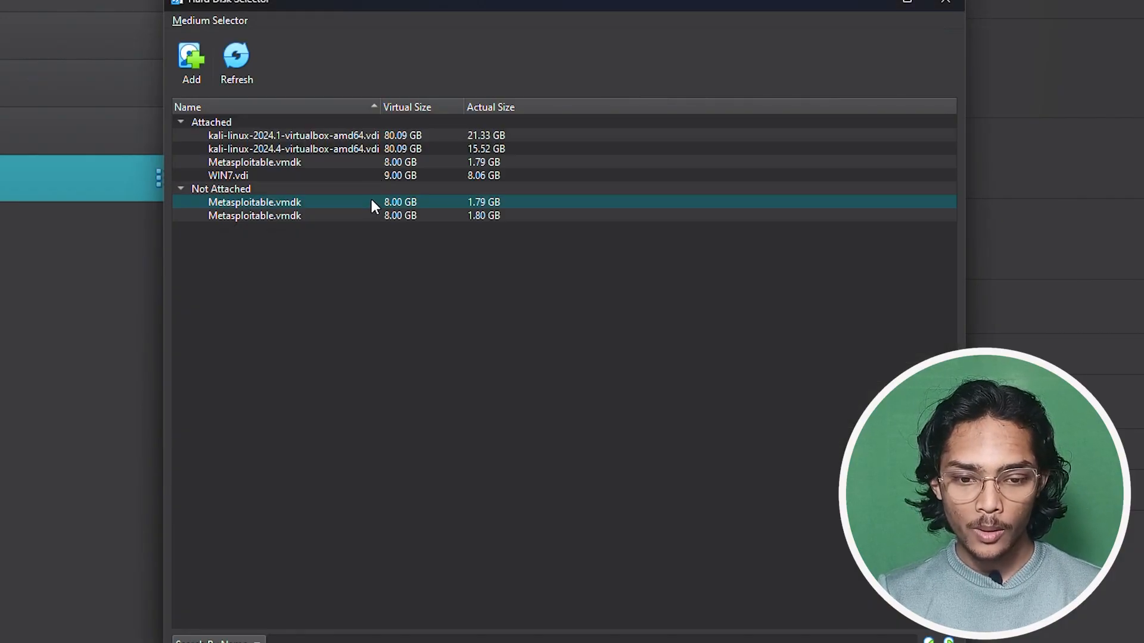
{"action": "double_click", "coordinate": [370, 201]}
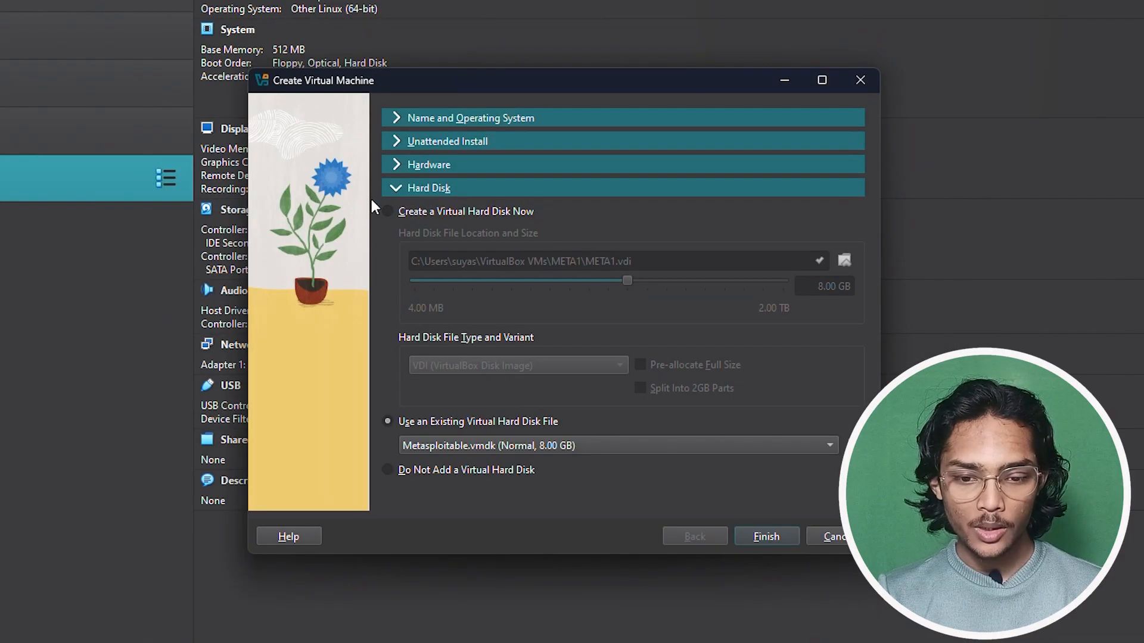
{"action": "left_click", "coordinate": [752, 536]}
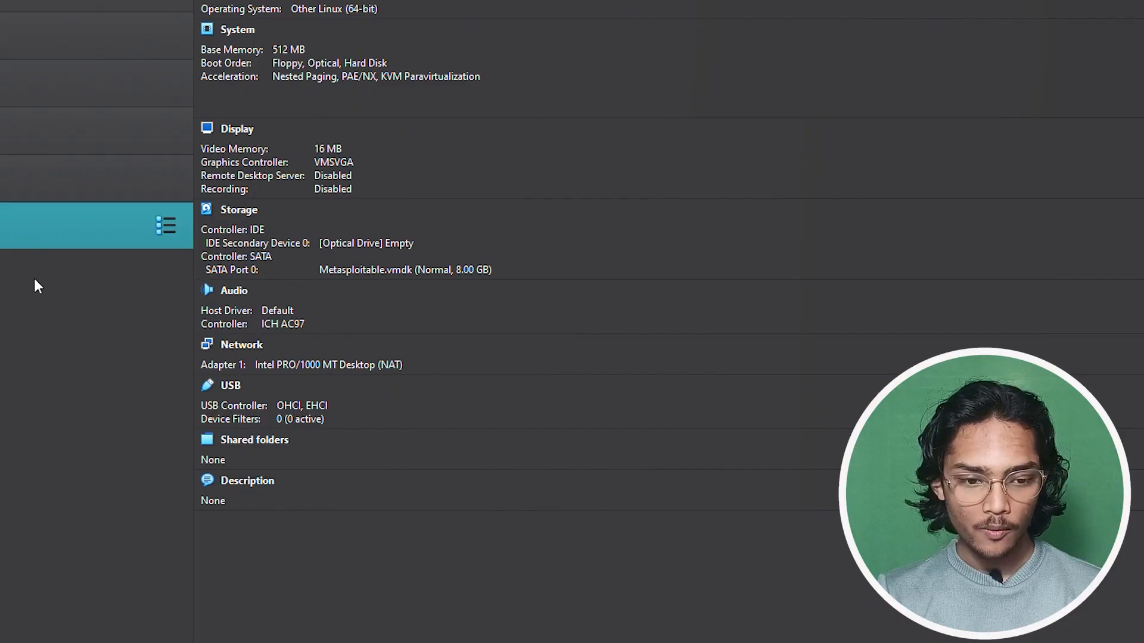
- Attach META1's network adapter in Bridged mode, apply the settings, and boot META1
{"action": "right_click", "coordinate": [35, 237]}
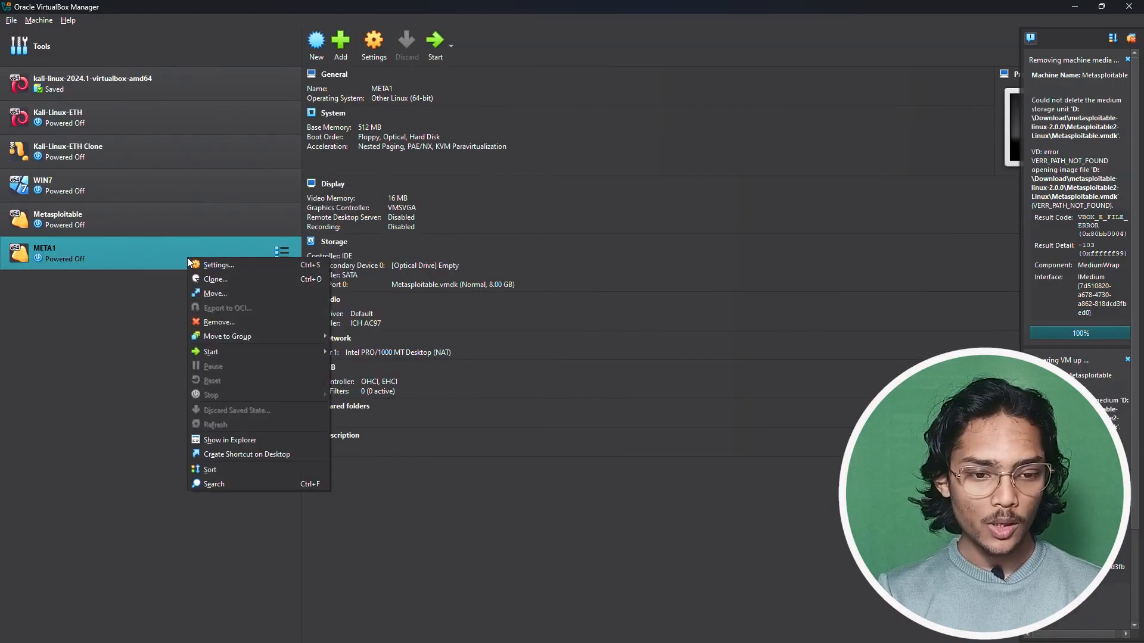
{"action": "left_click", "coordinate": [188, 290]}
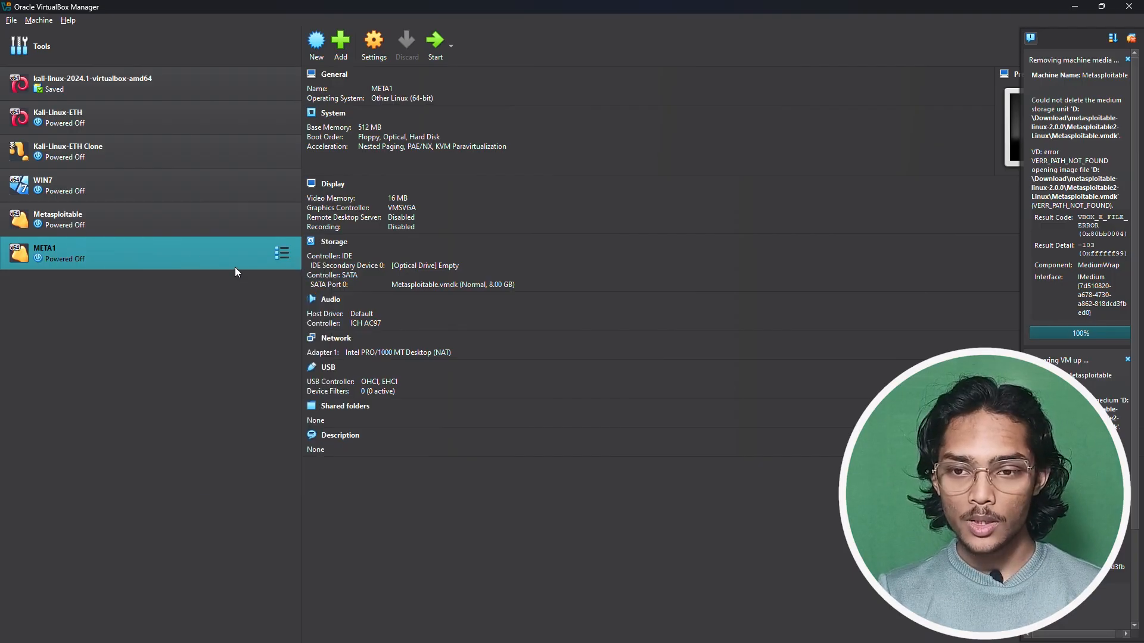
{"action": "key", "text": "ctrl+s"}
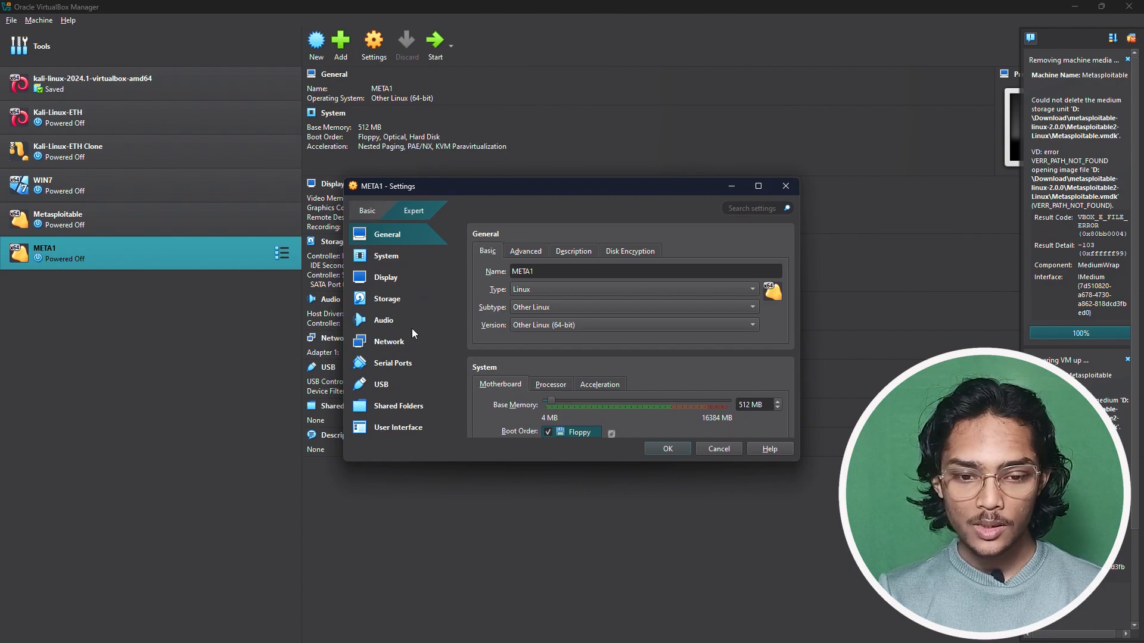
{"action": "left_click", "coordinate": [410, 338]}
{"action": "left_click", "coordinate": [586, 289]}
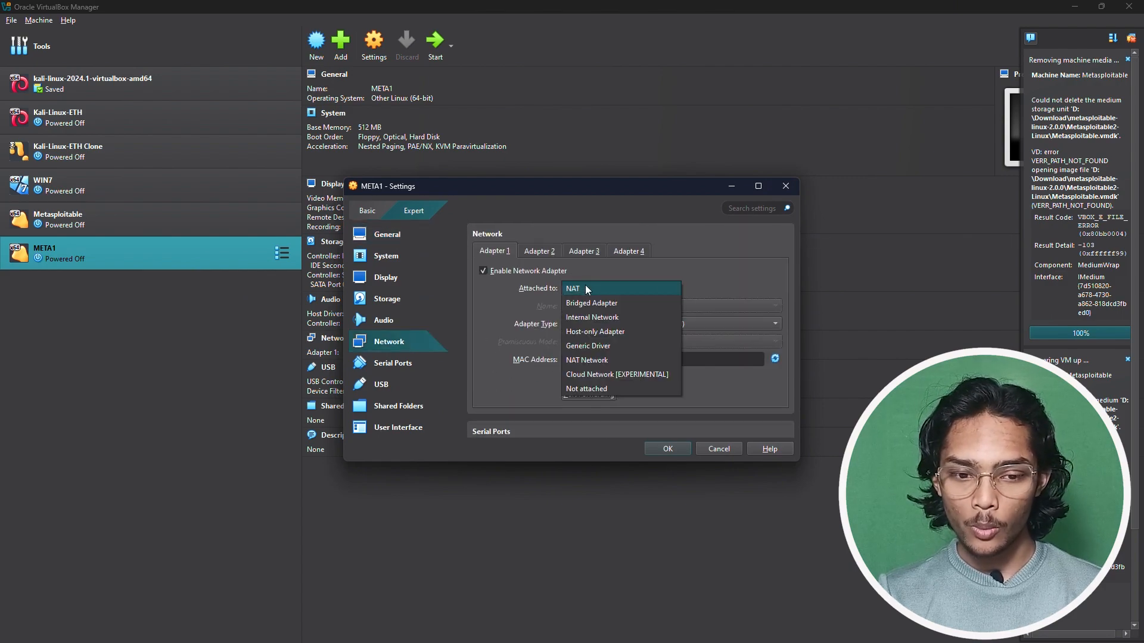
{"action": "left_click", "coordinate": [587, 304]}
{"action": "scroll", "coordinate": [513, 402], "scroll_direction": "down", "scroll_amount": 5}
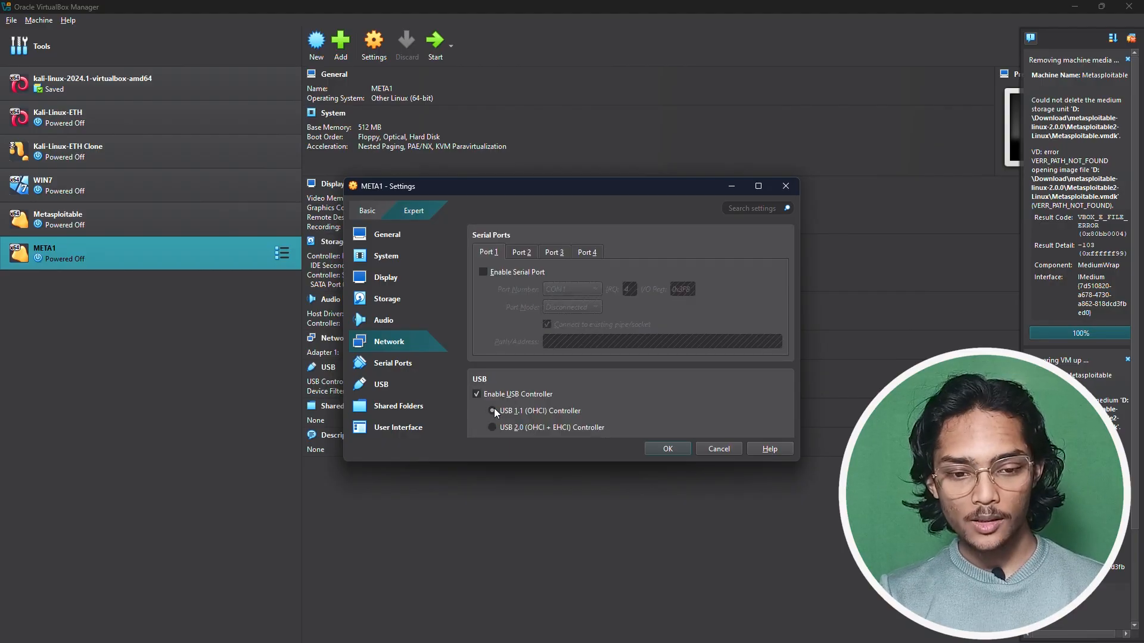
{"action": "left_click", "coordinate": [660, 448]}
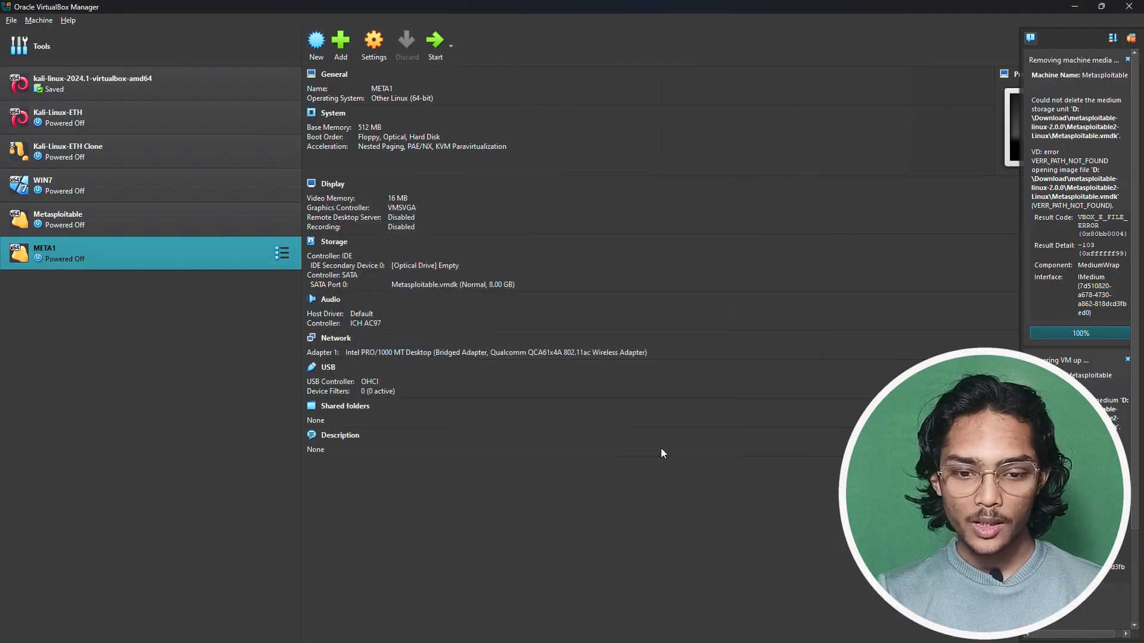
{"action": "double_click", "coordinate": [148, 265]}
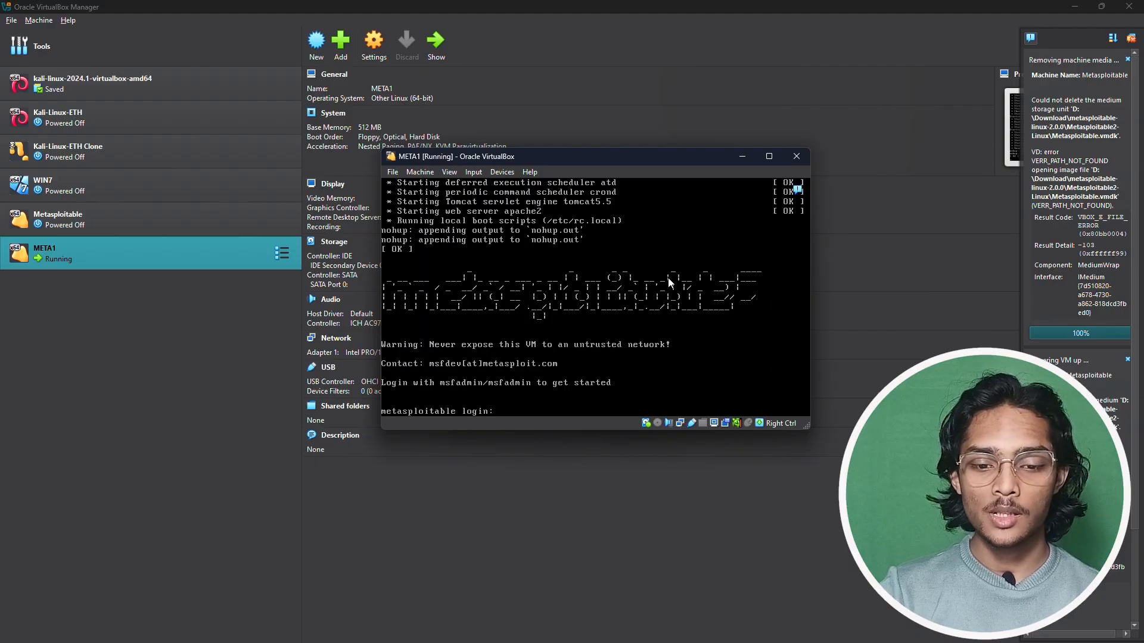
- Log into the Metasploitable console with the default username and password
{"action": "type", "text": "msf"}
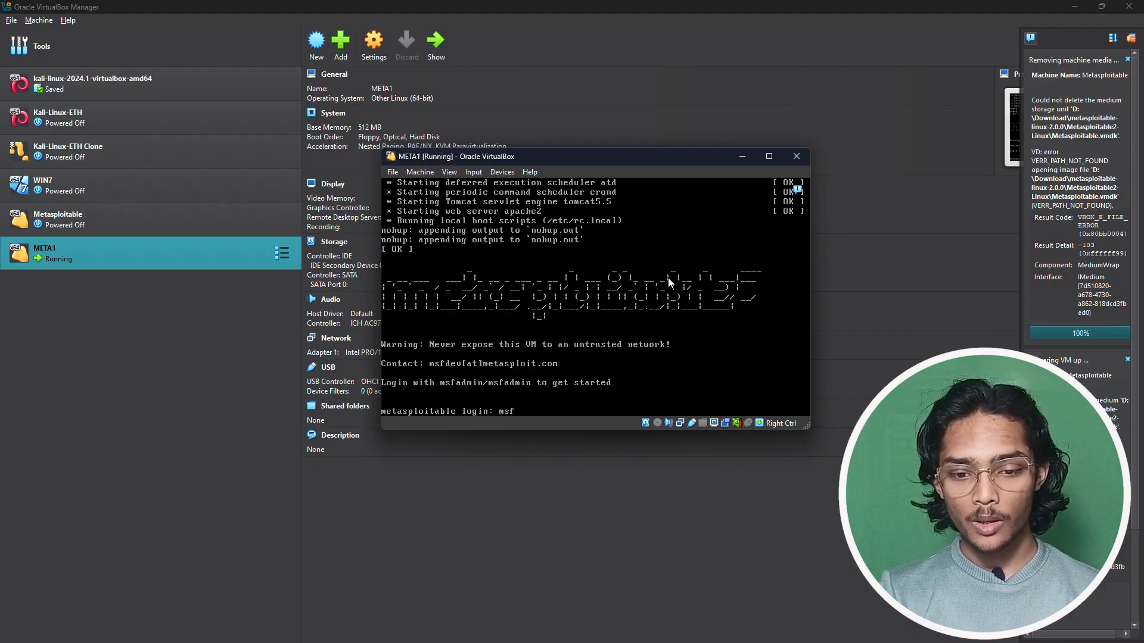
{"action": "type", "text": "admin"}
{"action": "key", "text": "Return"}
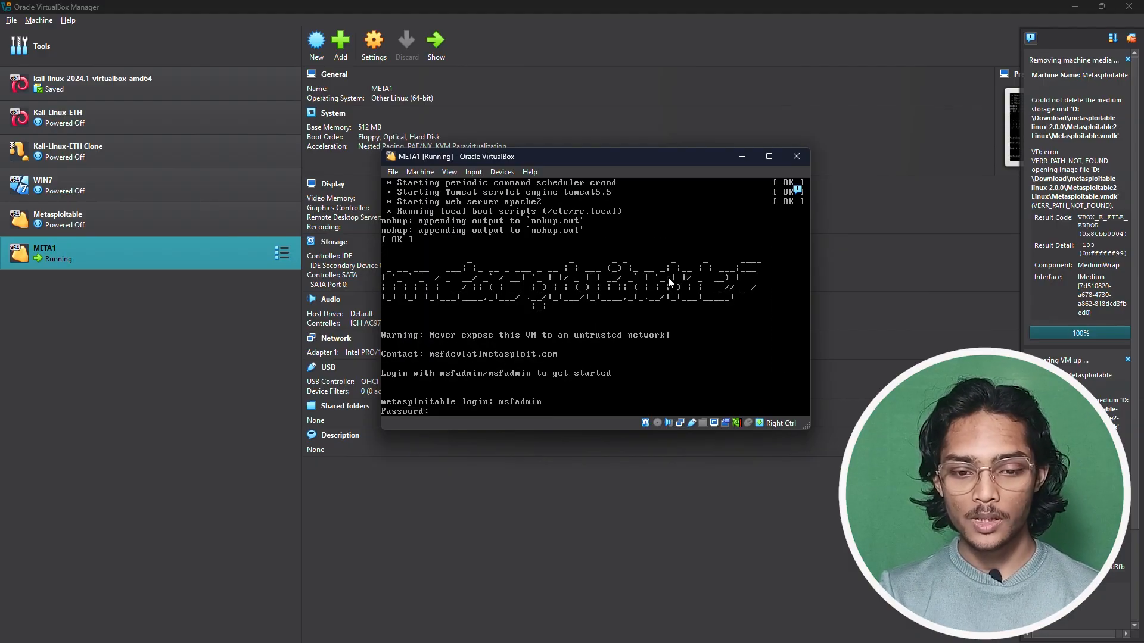
{"action": "type", "text": "msfadmin"}
{"action": "key", "text": "Return"}
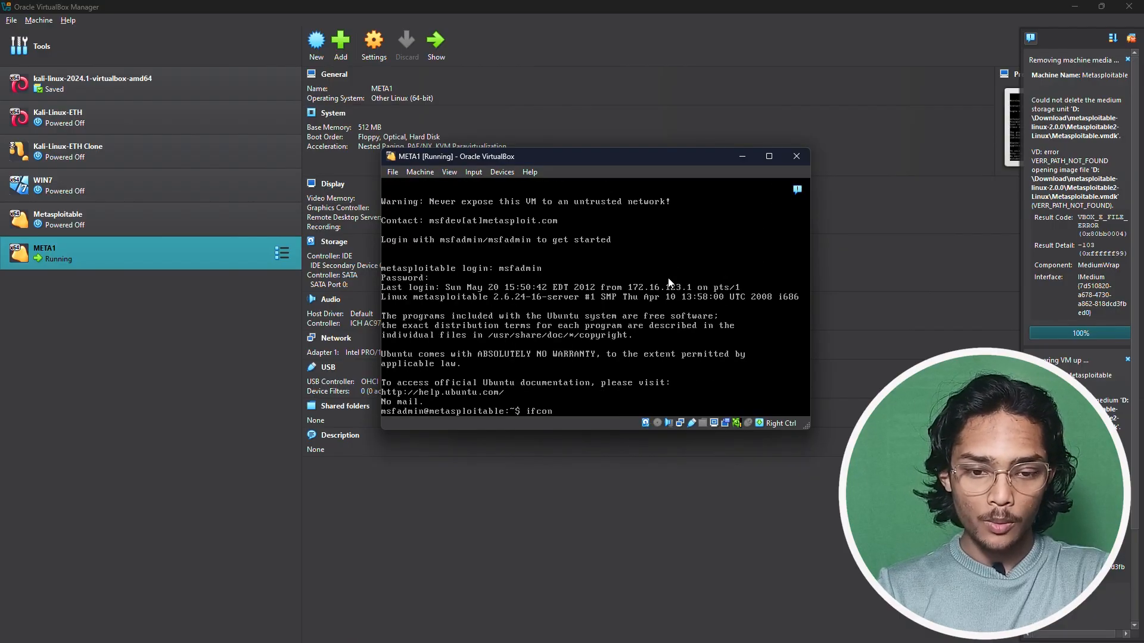
- Run ifconfig showing eth0 at 192.168.29.122, then ping google.com for 8 replies with 0% loss
{"action": "type", "text": "fig"}
{"action": "key", "text": "Return"}
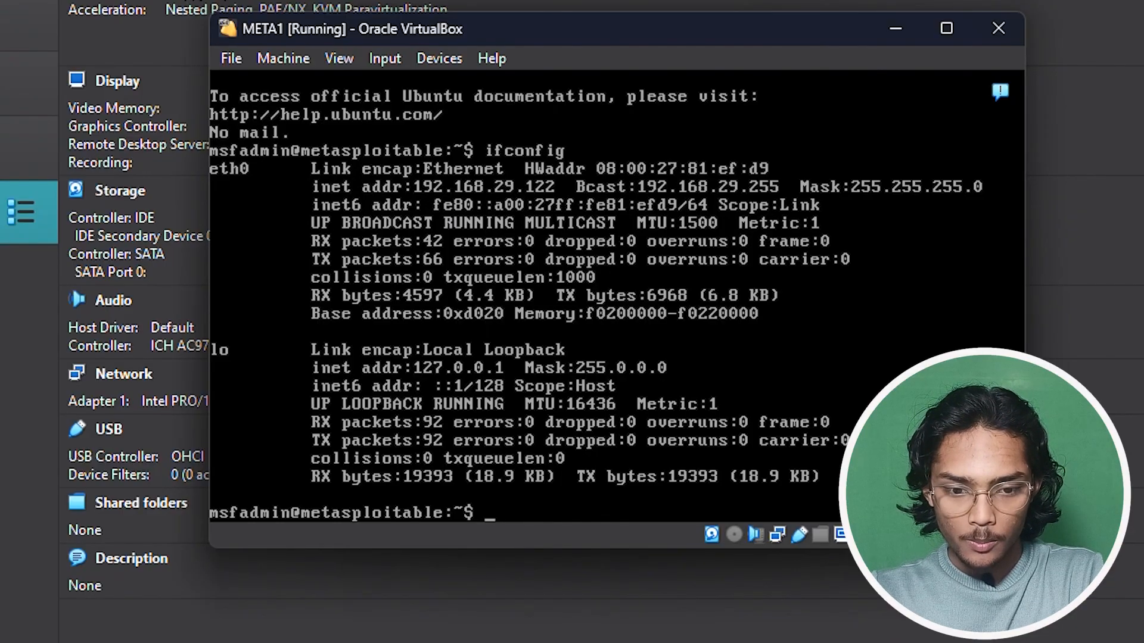
{"action": "type", "text": "ping g"}
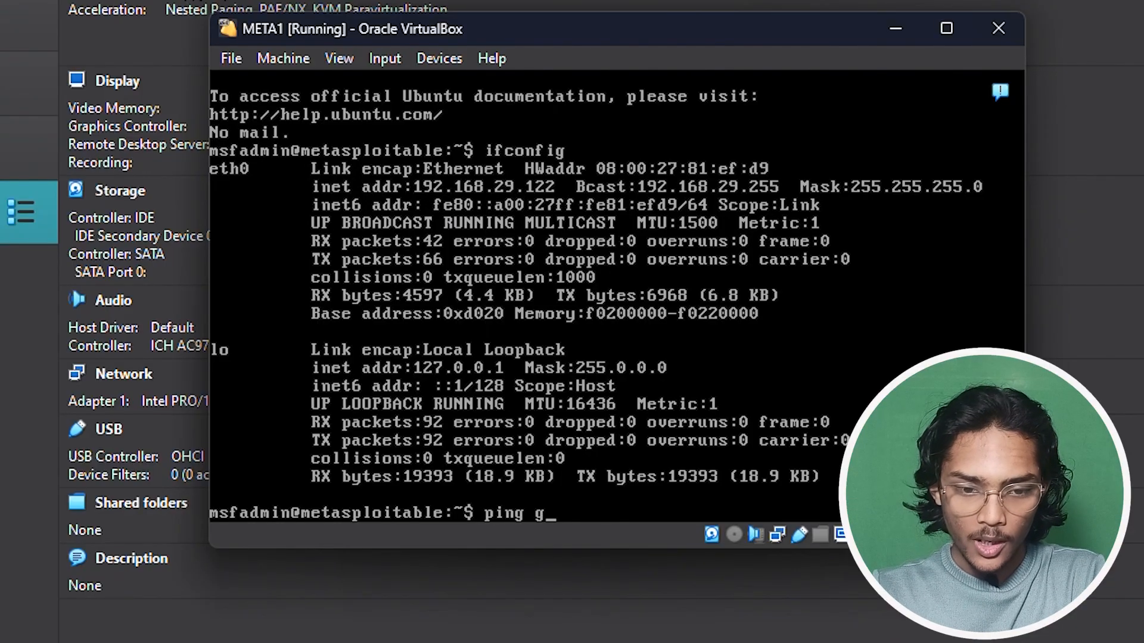
{"action": "type", "text": "oogle.com"}
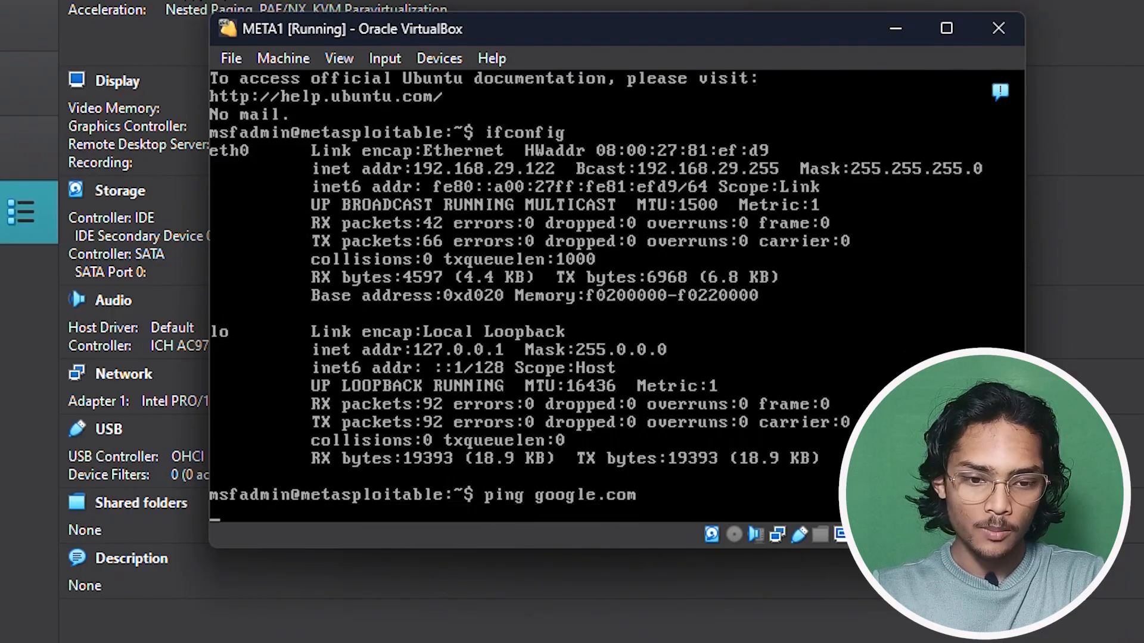
{"action": "key", "text": "Return"}
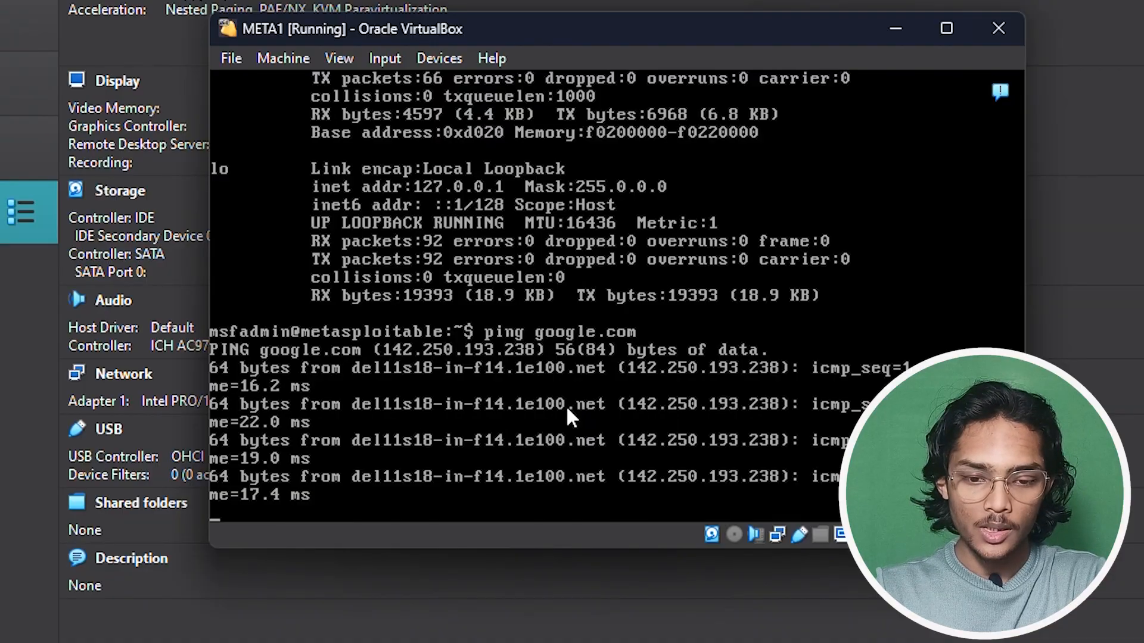
{"action": "key", "text": "ctrl+c"}
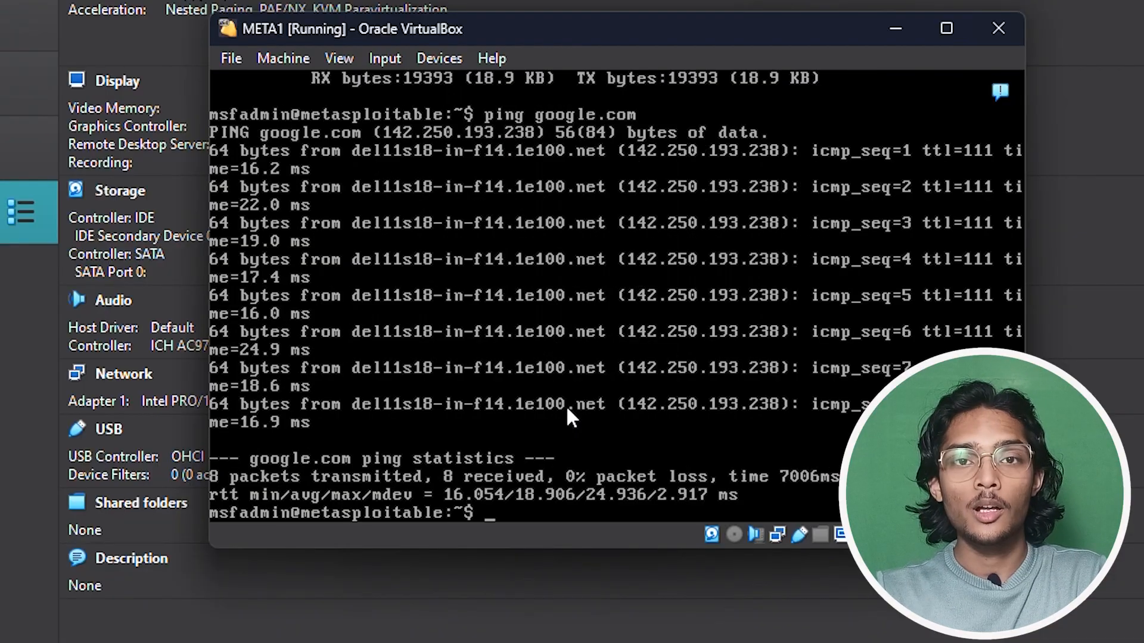